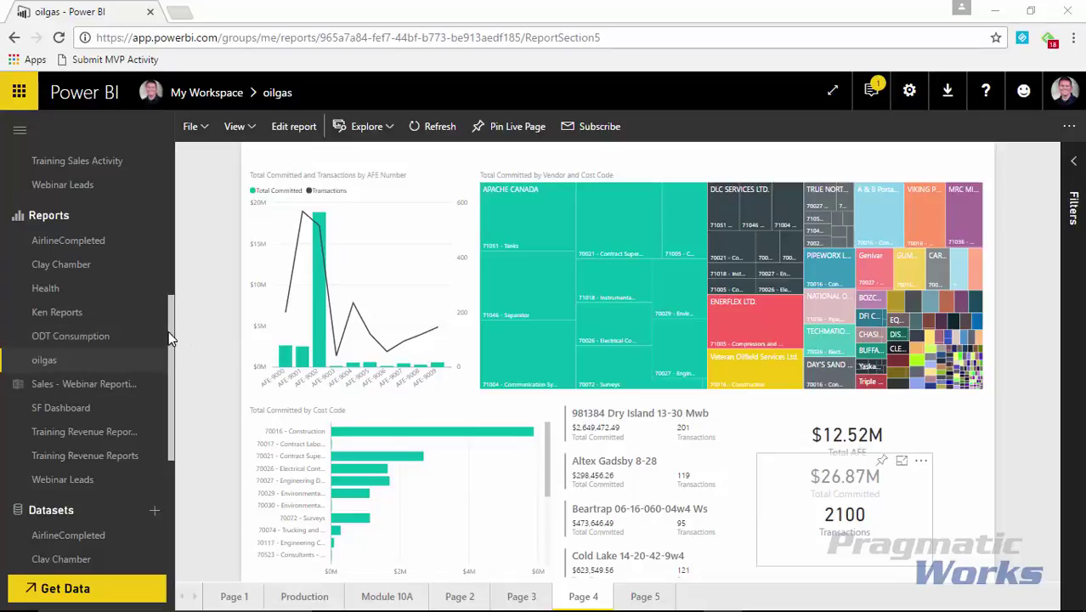
# Open the Oil & Gas dashboard and view its extra actions list
pyautogui.moveTo(168, 331); pyautogui.dragTo(169, 317)
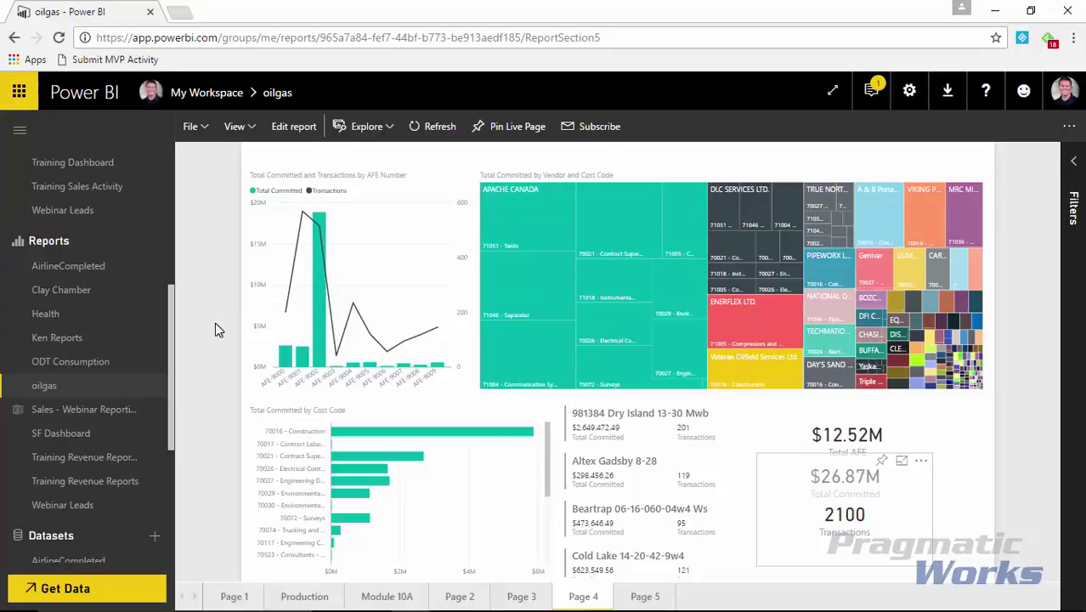
pyautogui.moveTo(170, 338); pyautogui.dragTo(168, 268)
pyautogui.click(52, 242)
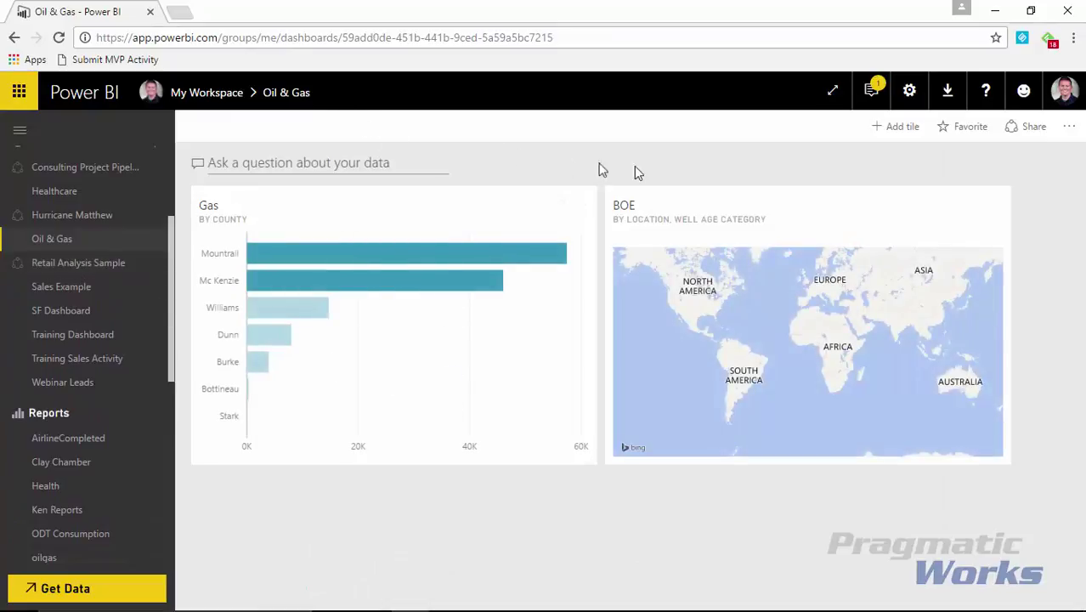
pyautogui.click(1068, 127)
pyautogui.click(1053, 359)
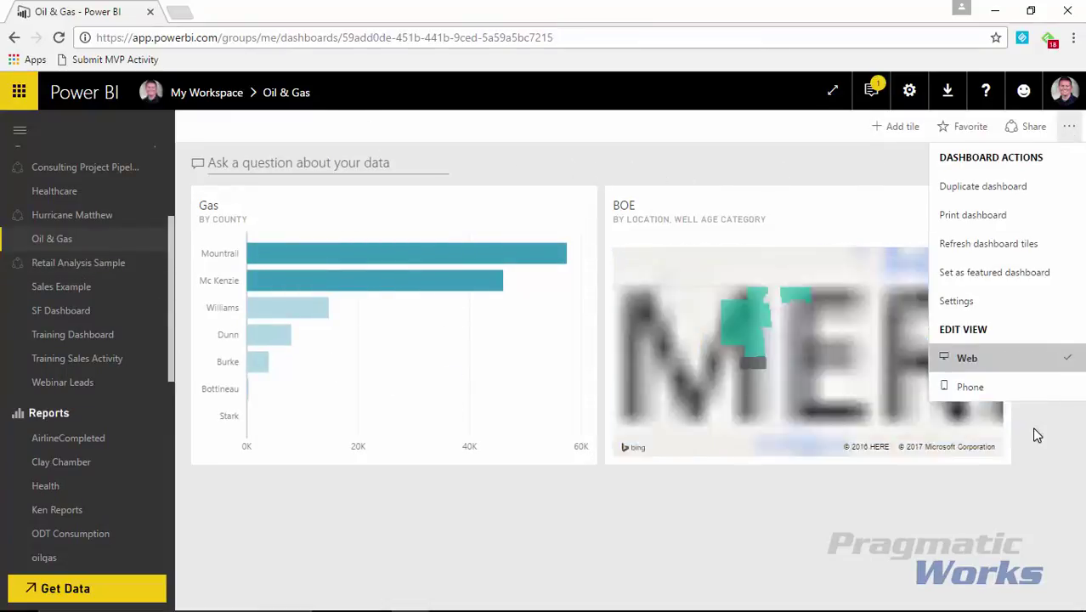
pyautogui.click(887, 510)
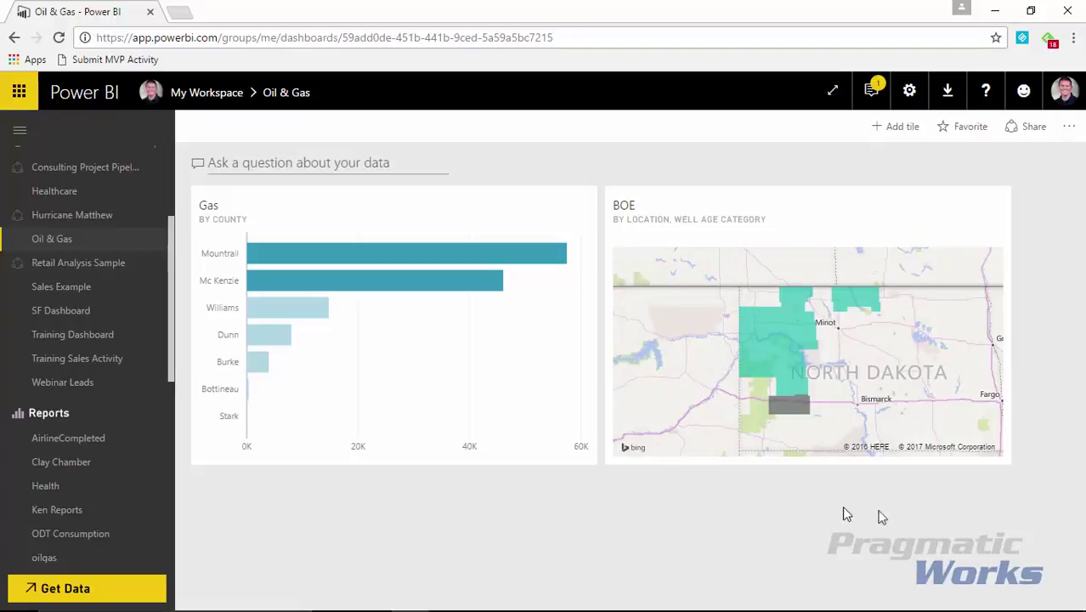
# View the Gas chart in Focus mode, go back, and open the oilgas report
pyautogui.click(514, 378)
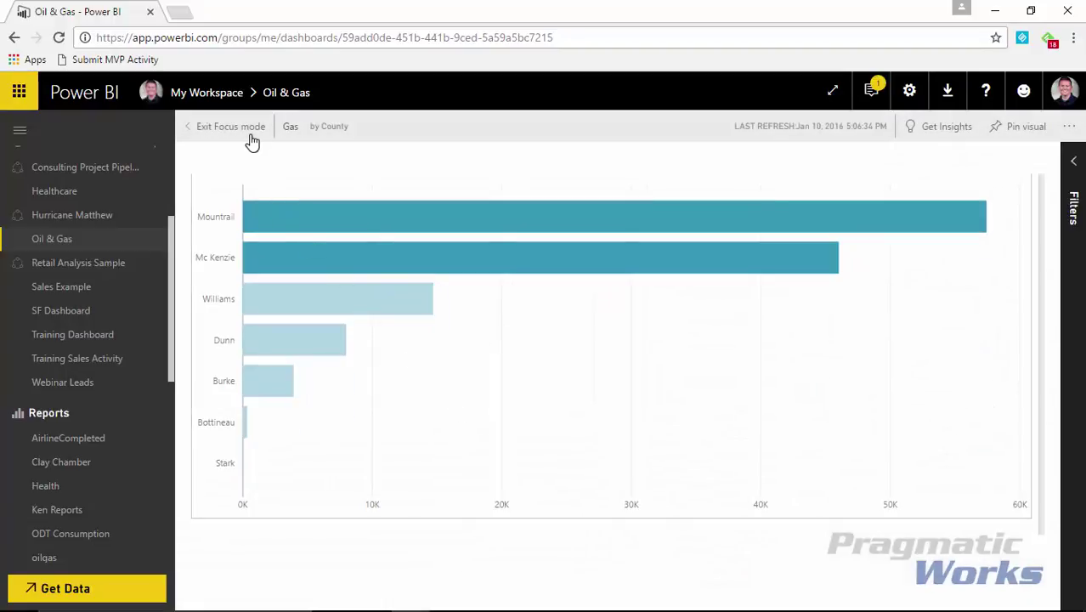
pyautogui.click(246, 130)
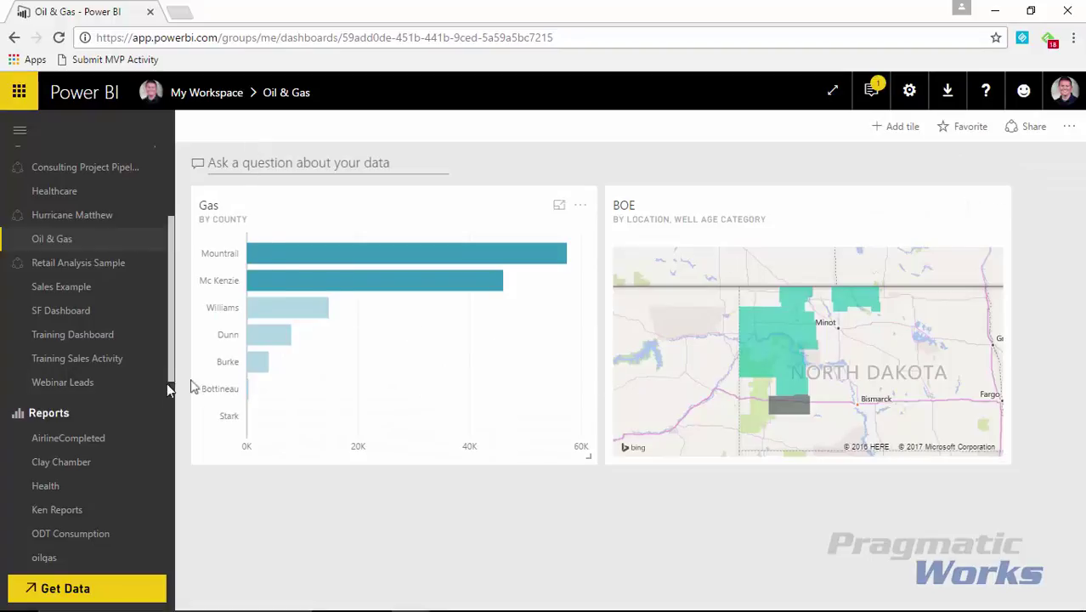
pyautogui.scroll(-3, 145, 424)
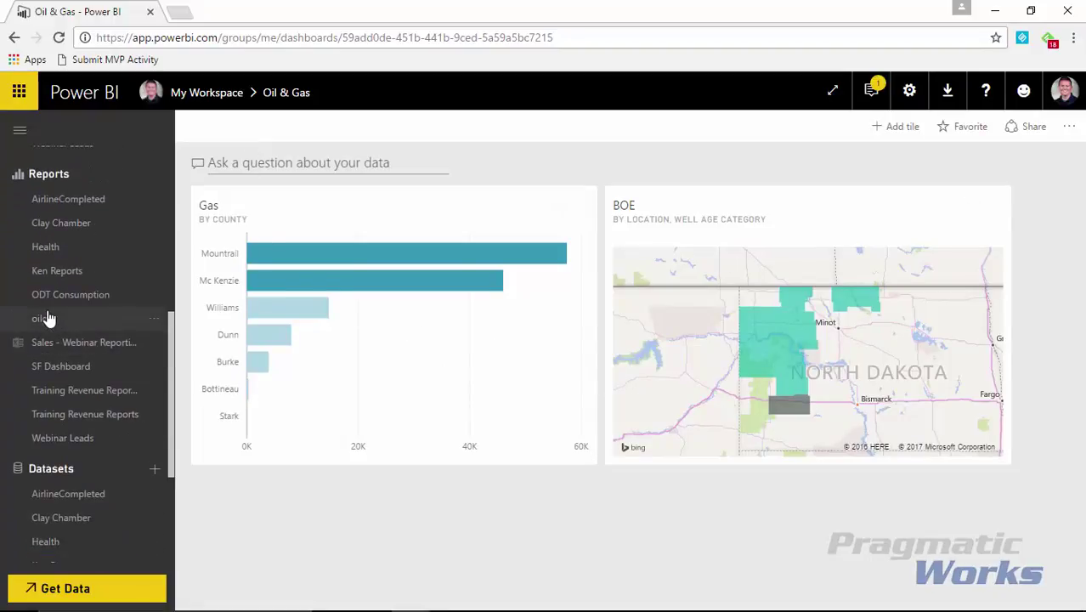
pyautogui.click(45, 317)
# Show Page 4 of the oilgas report and open its Subscribe to emails panel
pyautogui.click(582, 597)
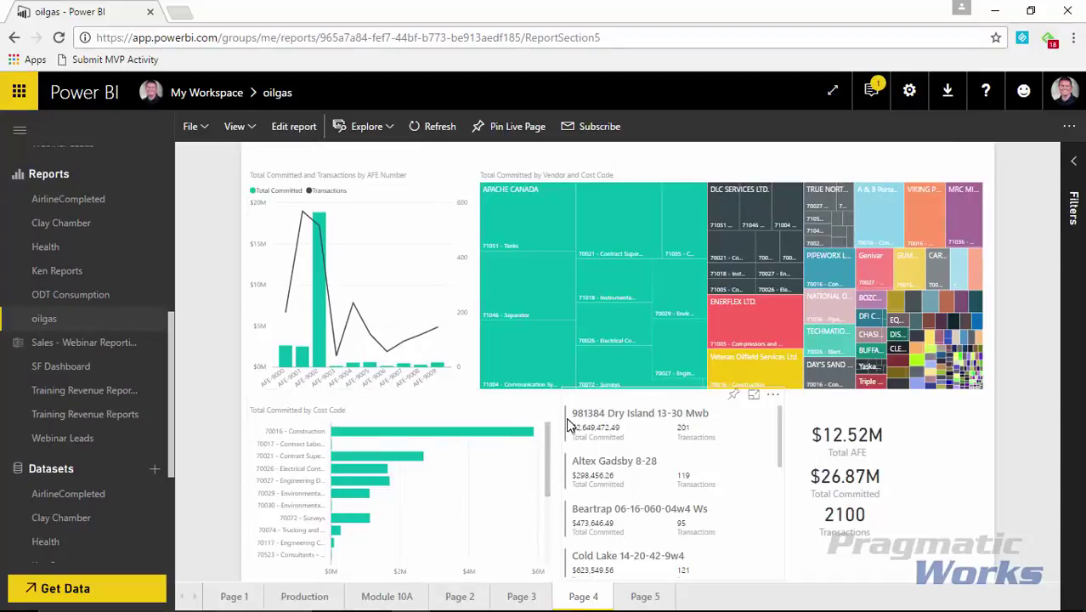
pyautogui.click(590, 132)
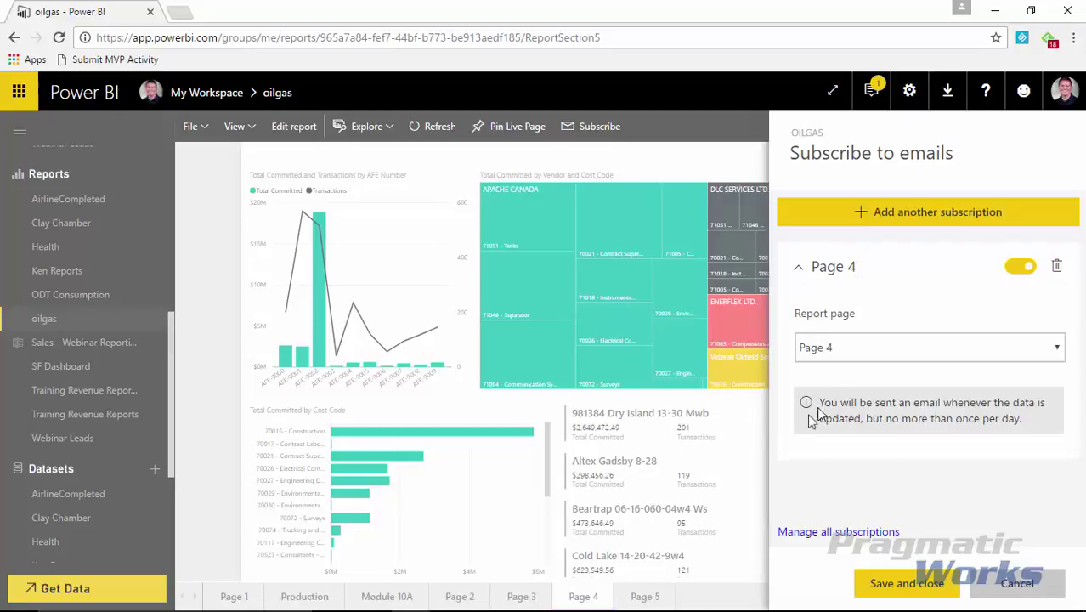
# Keep Page 4 as the subscribed report page and save and close the subscription
pyautogui.click(854, 347)
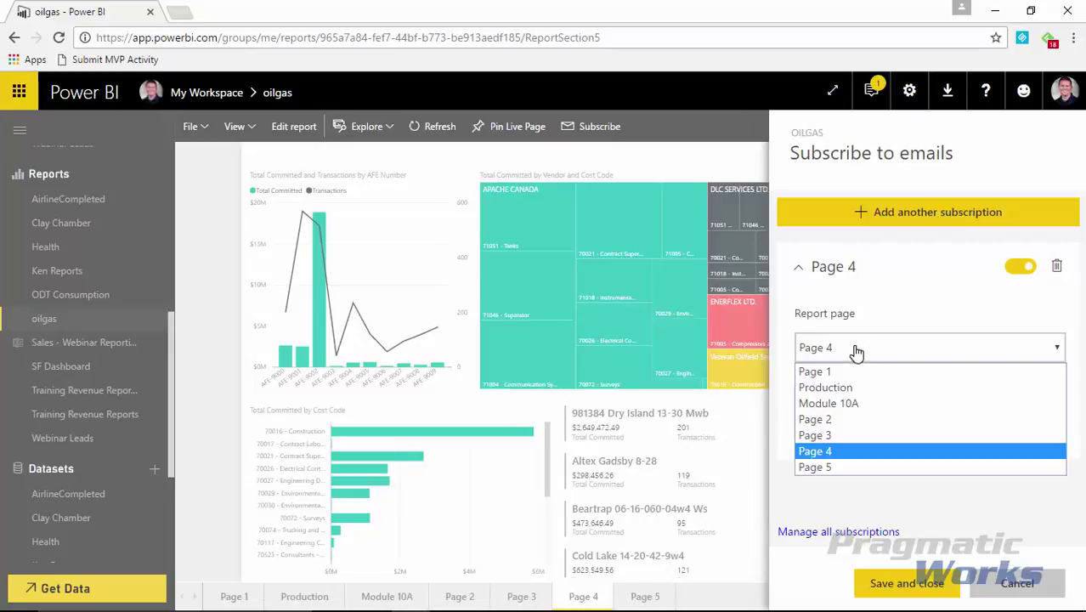
pyautogui.click(833, 451)
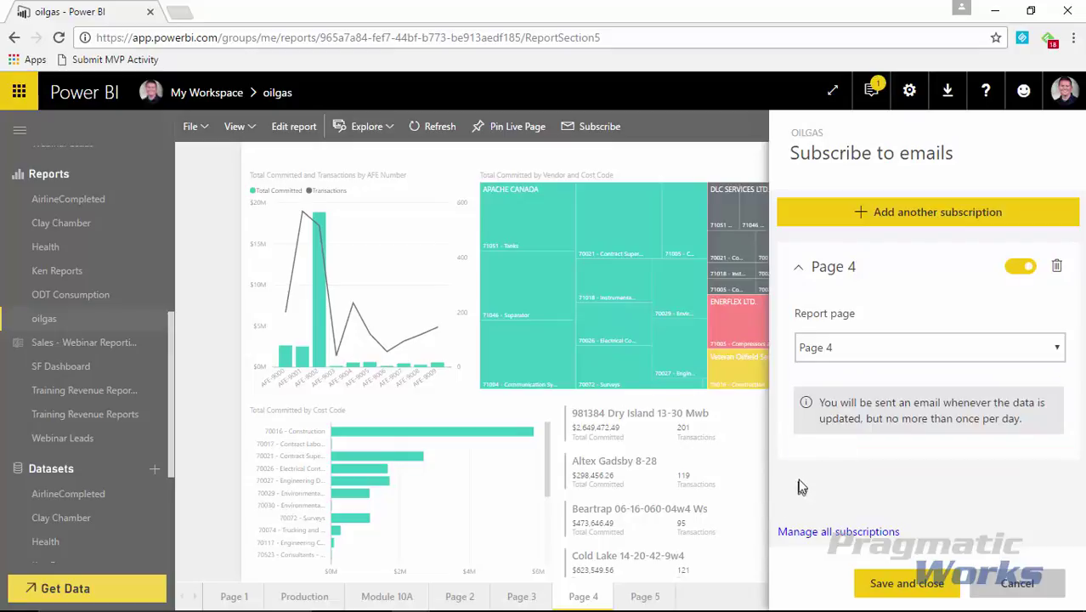
pyautogui.click(934, 582)
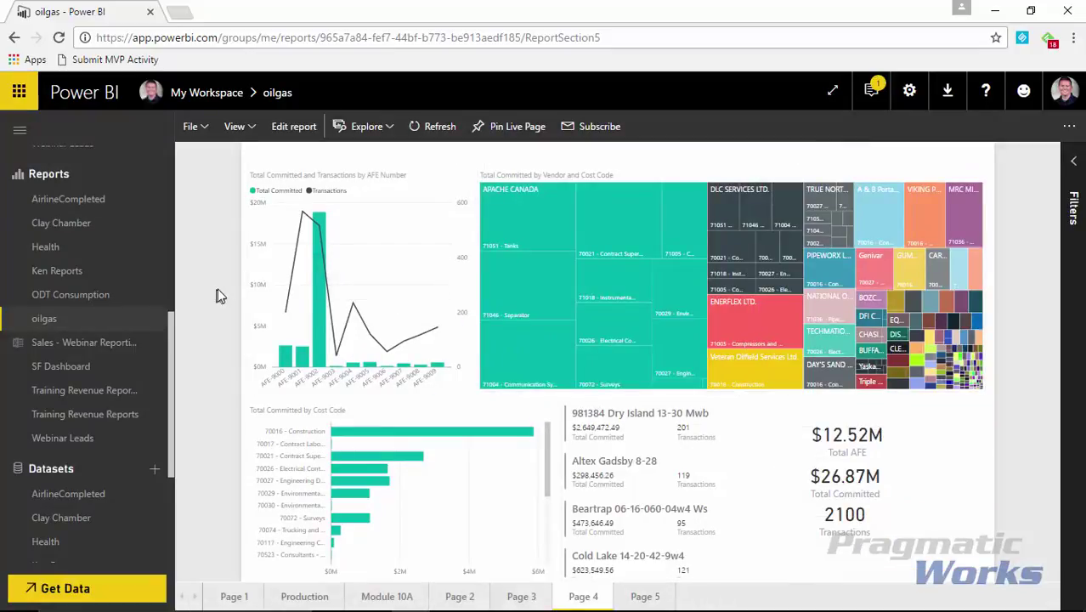
# Add another email subscription with Page 4 as its report page
pyautogui.click(604, 126)
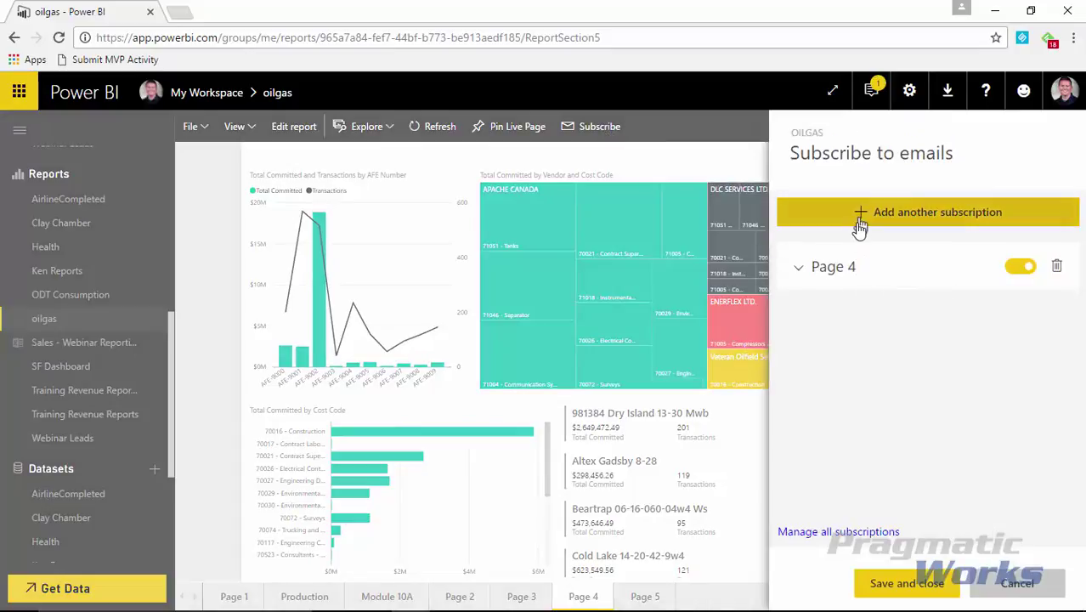
pyautogui.click(914, 219)
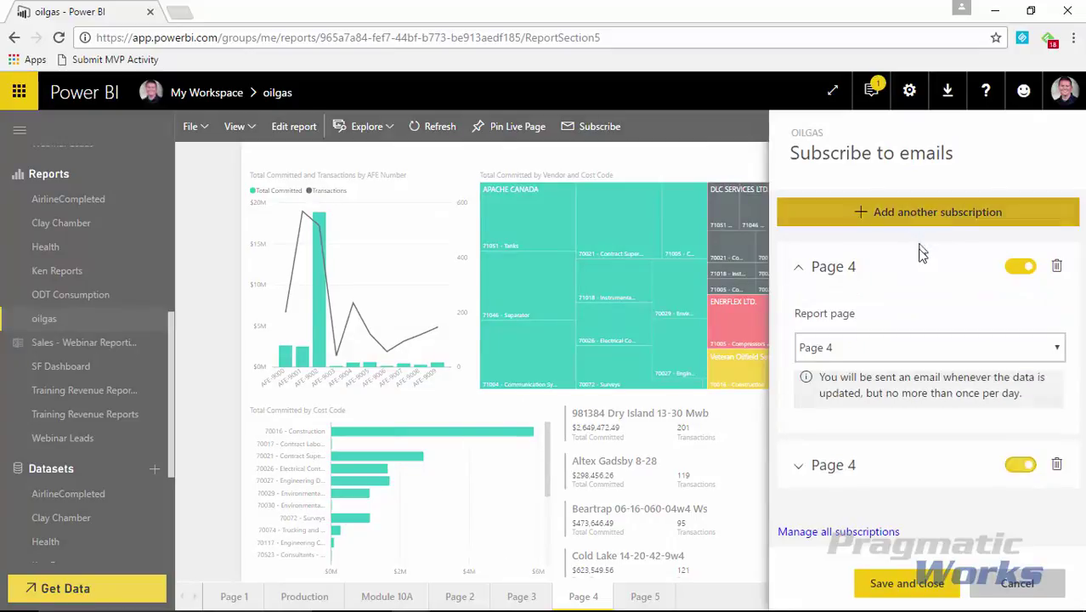
pyautogui.click(917, 347)
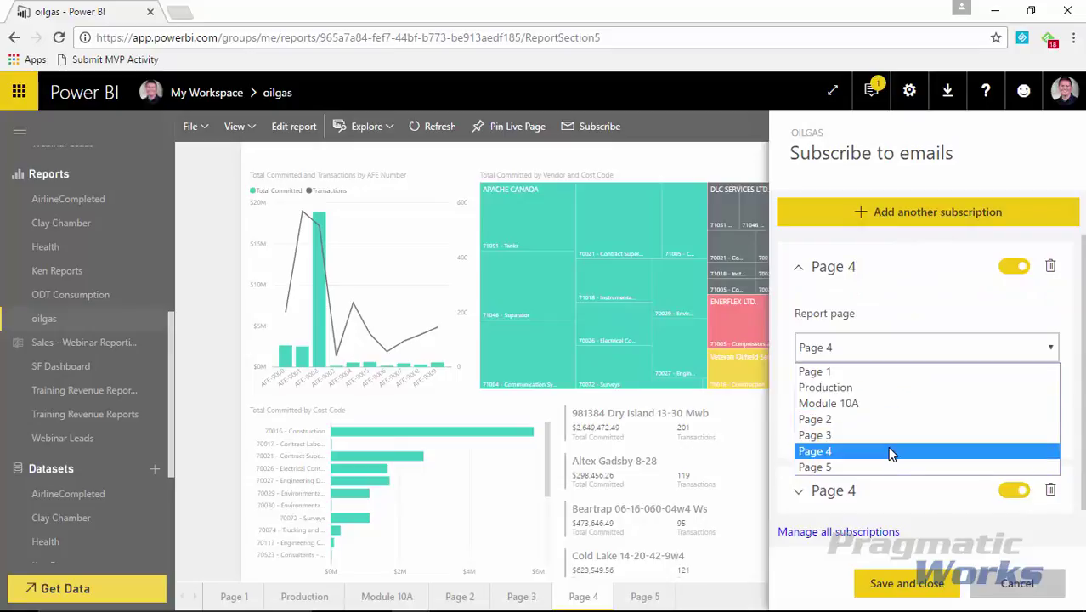
pyautogui.click(898, 310)
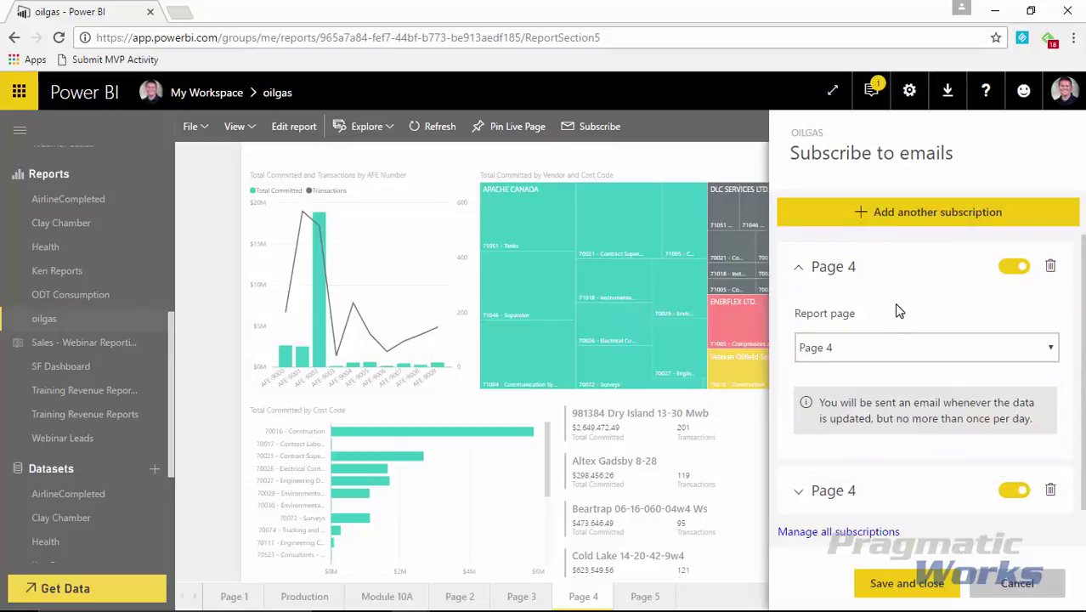
pyautogui.click(896, 360)
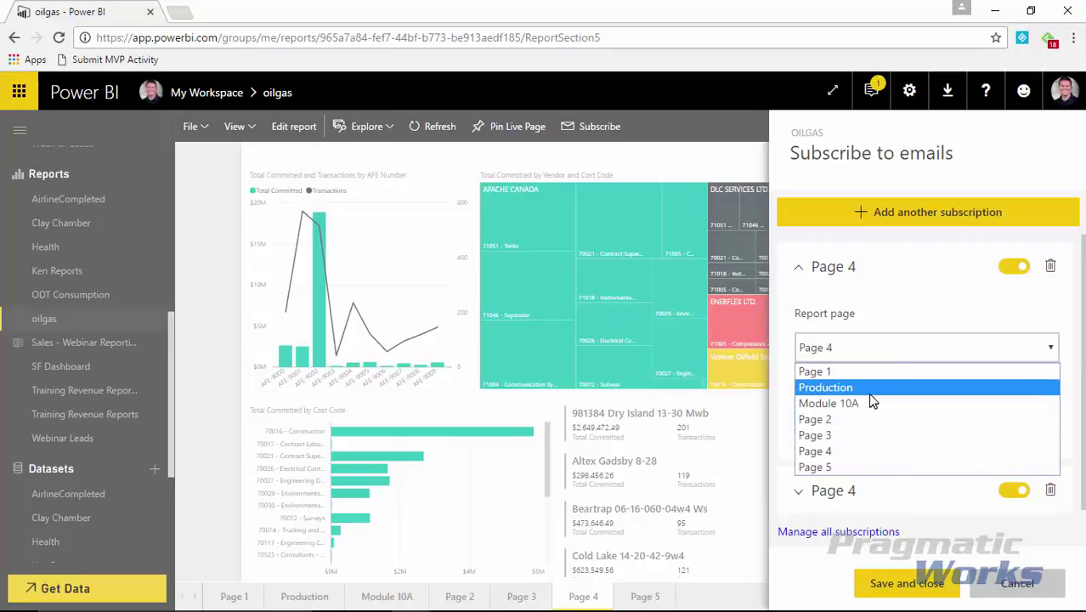
pyautogui.click(907, 311)
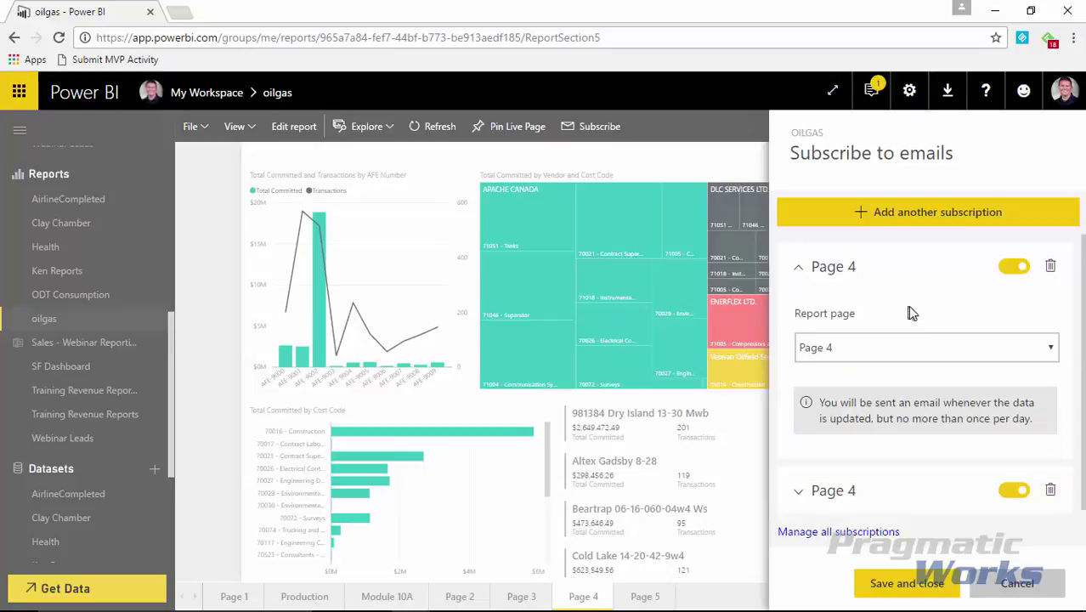
# Delete the first Page 4 subscription and switch the remaining one off and back on
pyautogui.click(1050, 268)
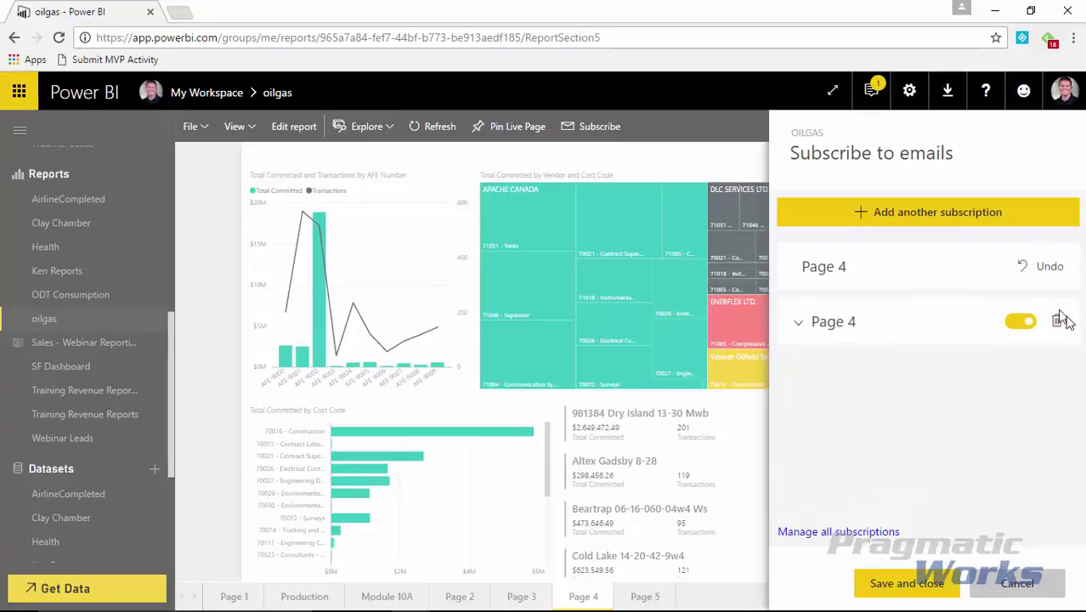
pyautogui.click(1020, 325)
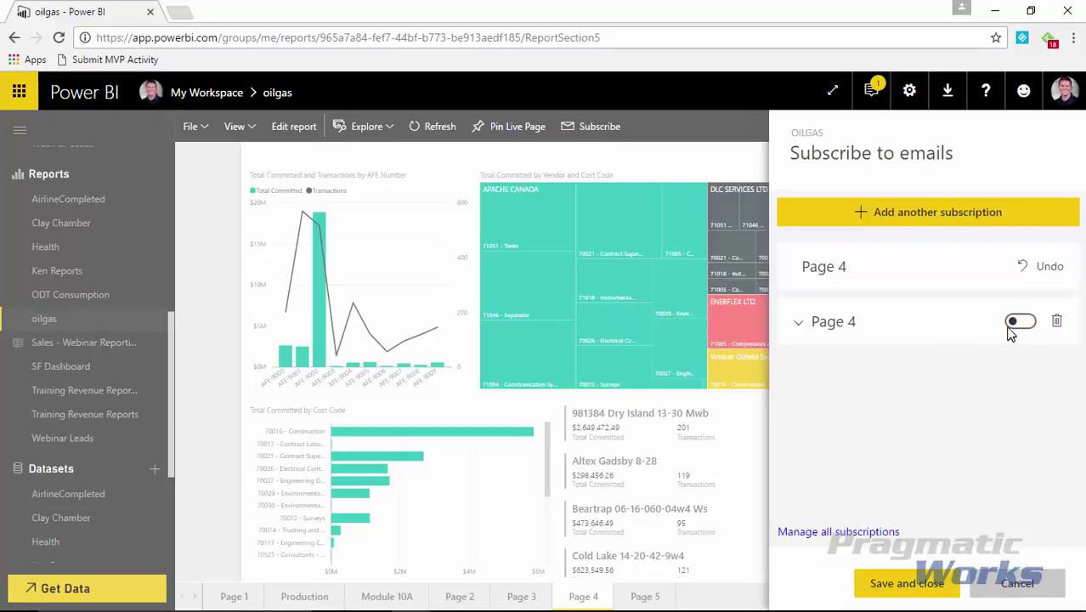
pyautogui.click(1015, 324)
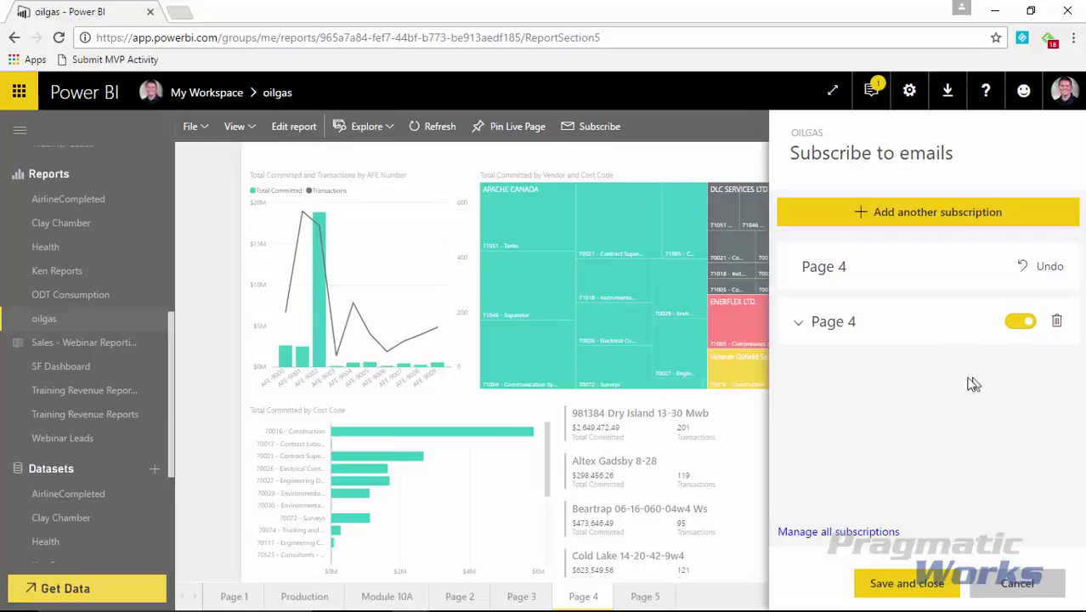
# Go to Manage all subscriptions and edit the Training Revenue Reporting subscription
pyautogui.click(865, 533)
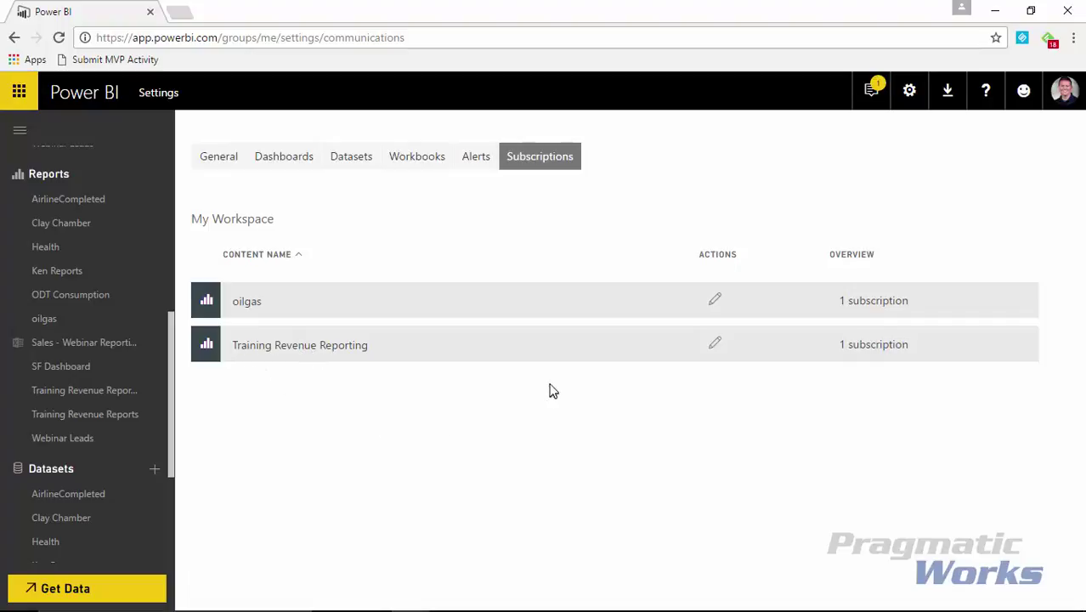
pyautogui.click(718, 345)
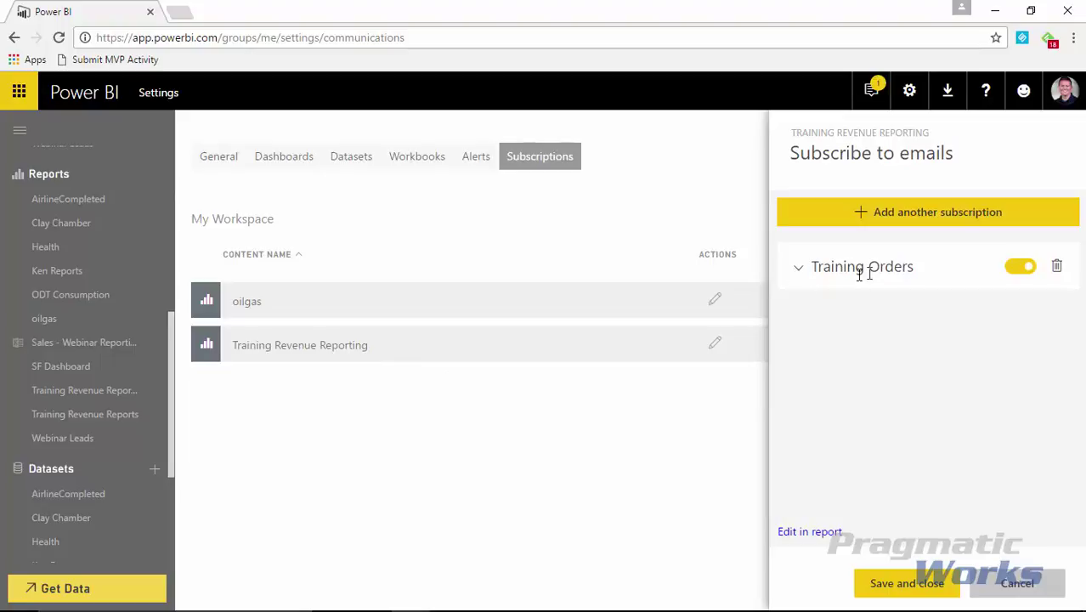
# Expand the Training Orders subscription, keep its frequency Daily, and close the panel
pyautogui.click(799, 272)
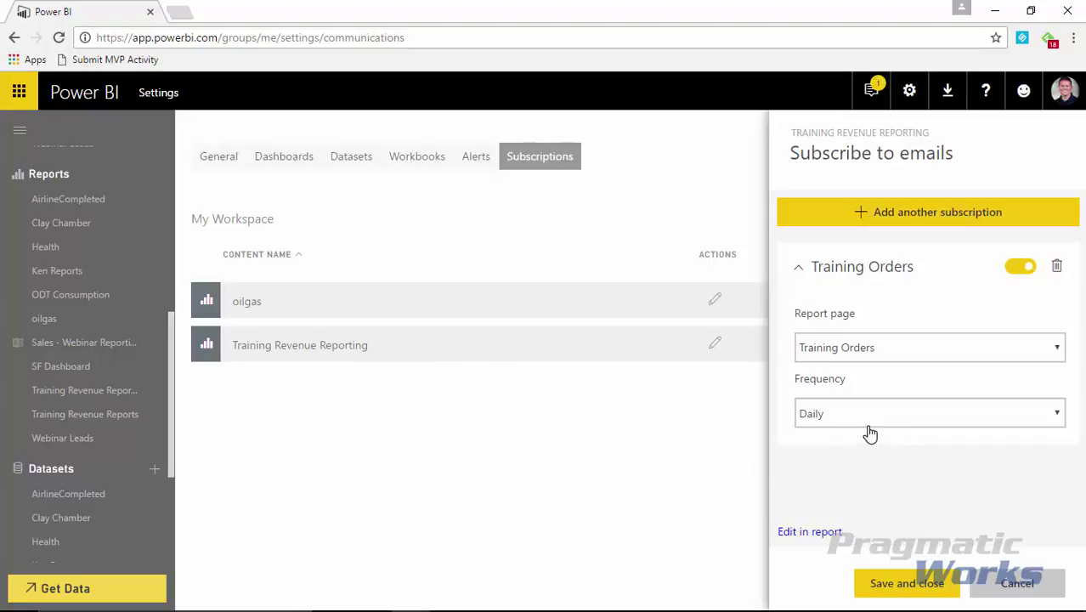
pyautogui.click(972, 420)
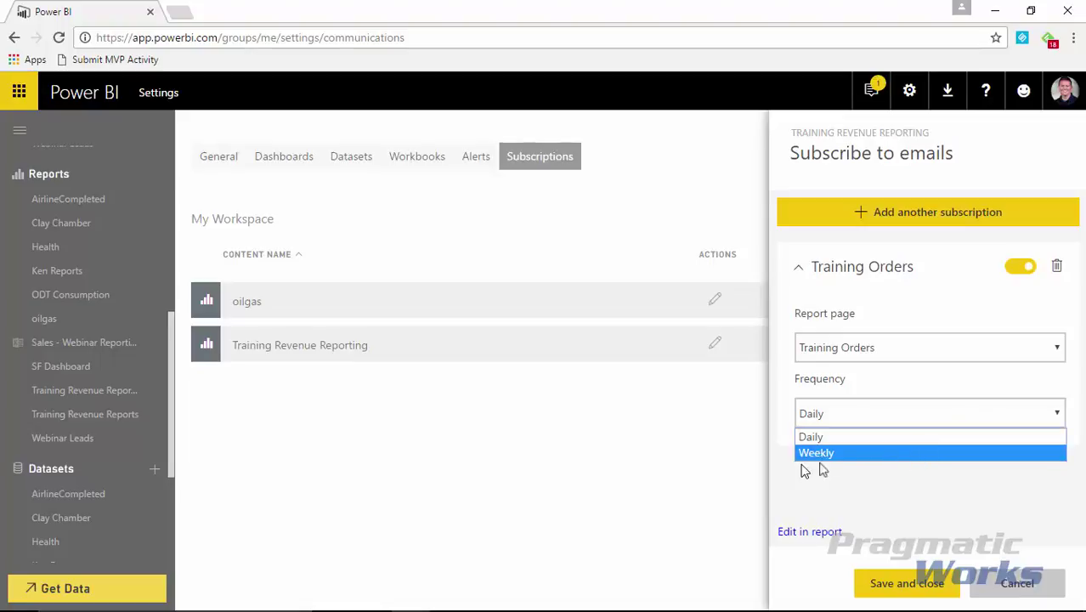
pyautogui.click(846, 410)
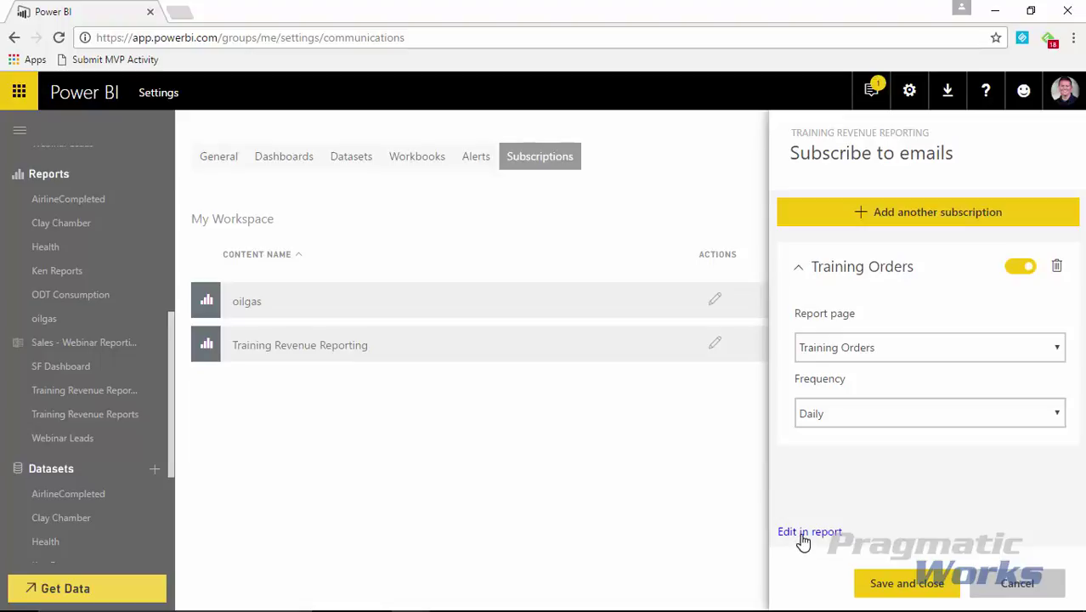
pyautogui.click(1017, 583)
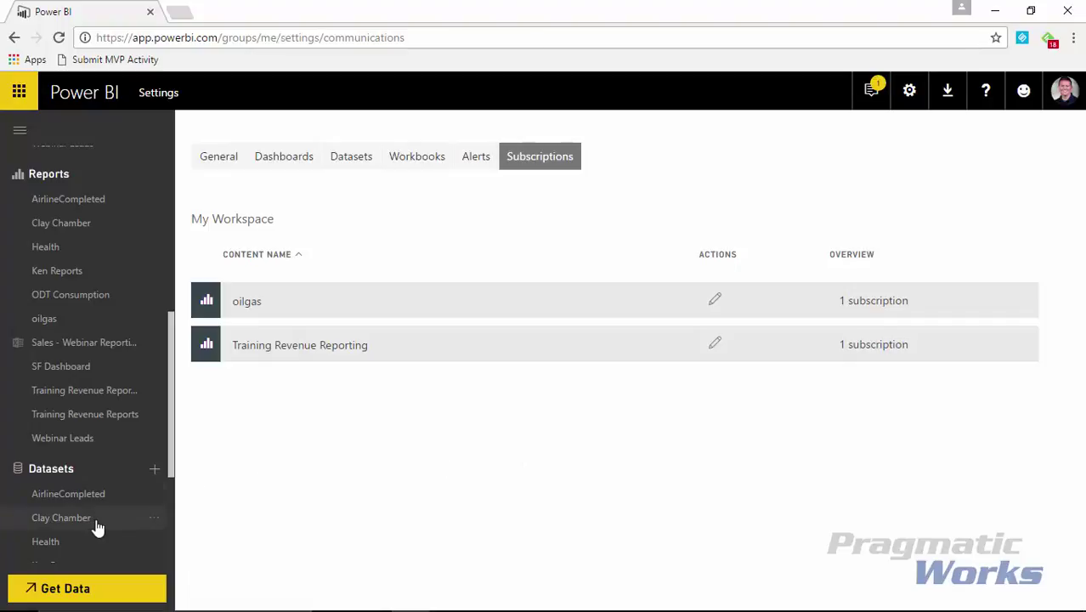
# Open the Clay Chamber report from the nav pane and show its Subscribe to emails panel
pyautogui.click(61, 517)
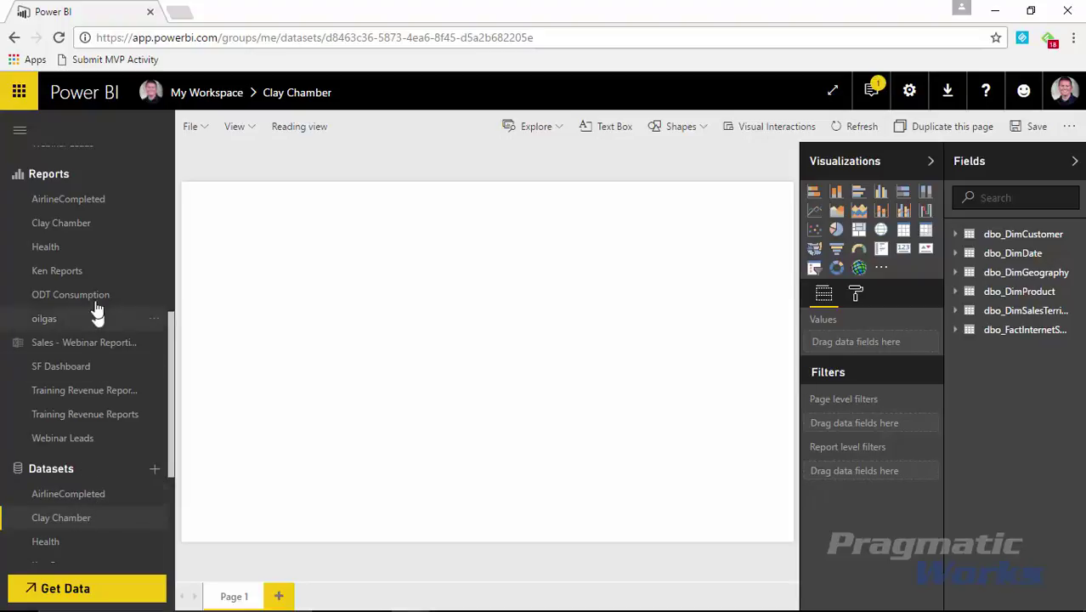
pyautogui.click(81, 226)
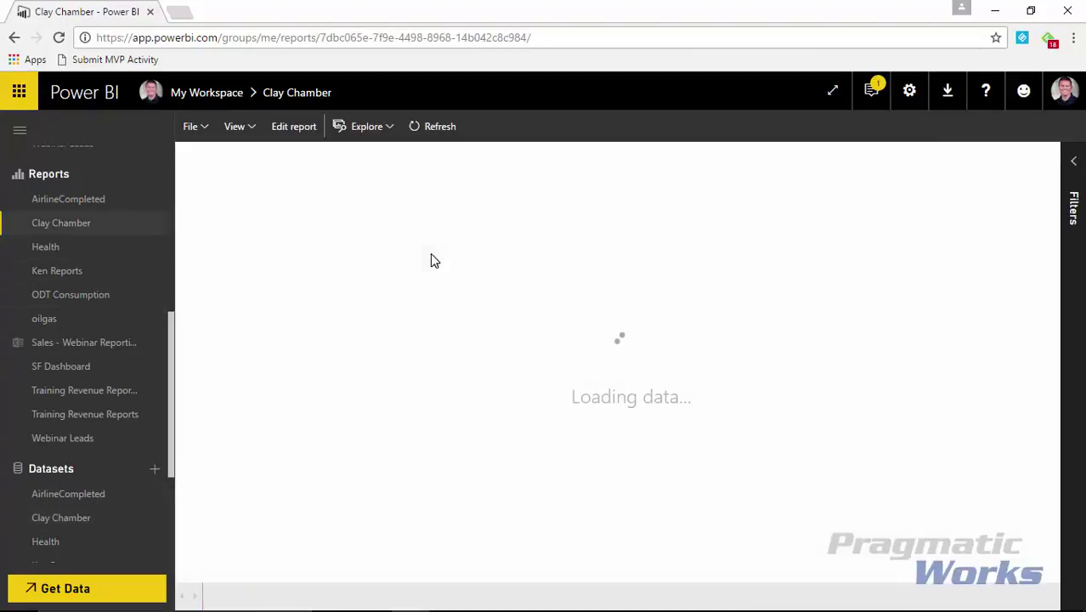
pyautogui.click(502, 126)
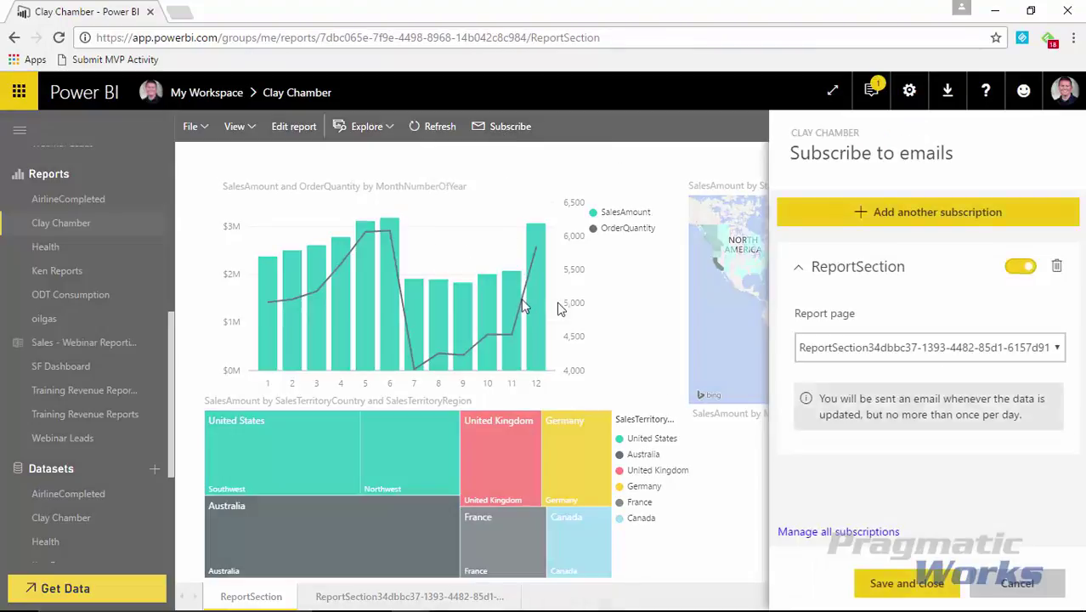